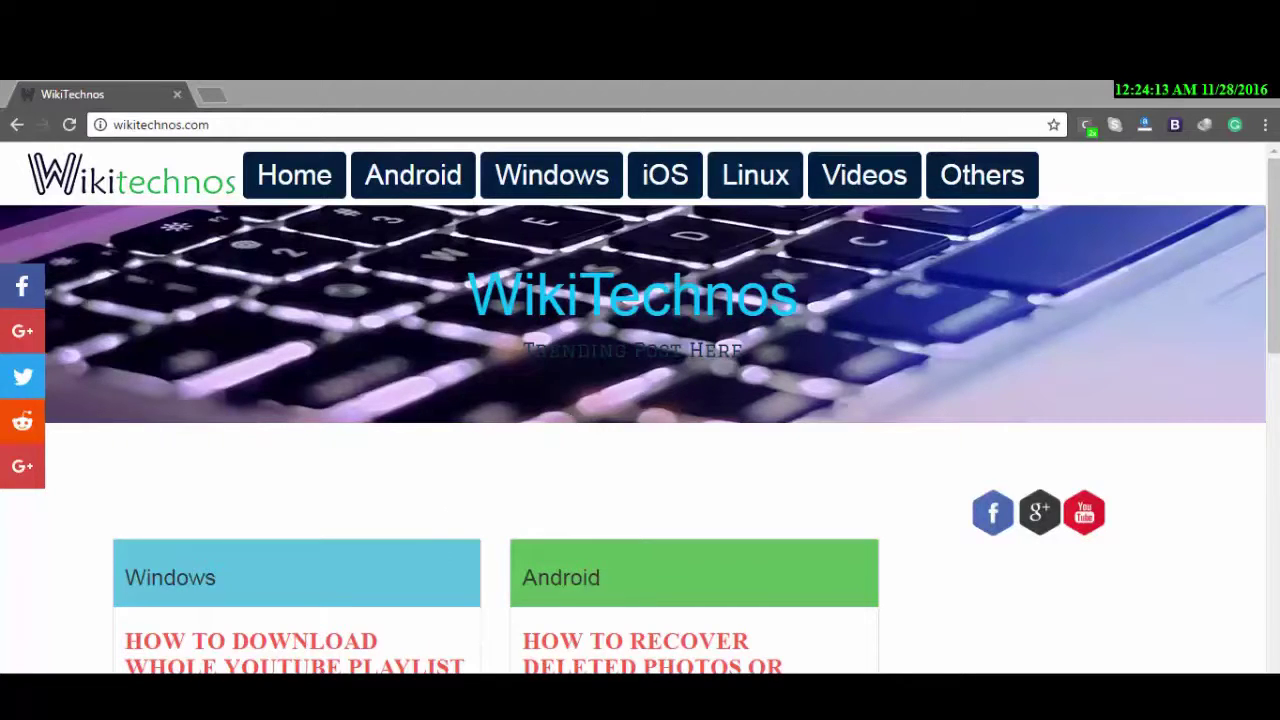
- Copy the first adf.ly URL (the TWRP recovery link) from the Notepad notes, then return to Chrome
{"action": "key", "text": "alt+Tab"}
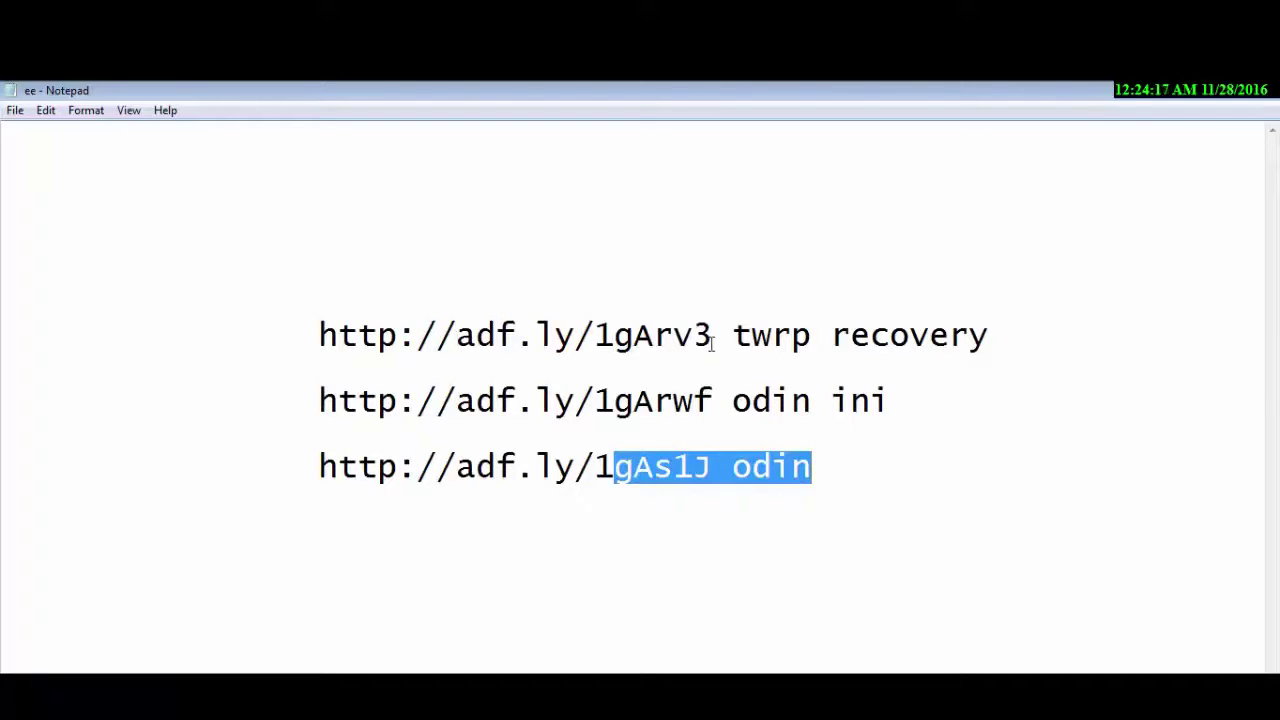
{"action": "left_click_drag", "start_coordinate": [712, 343], "coordinate": [322, 336]}
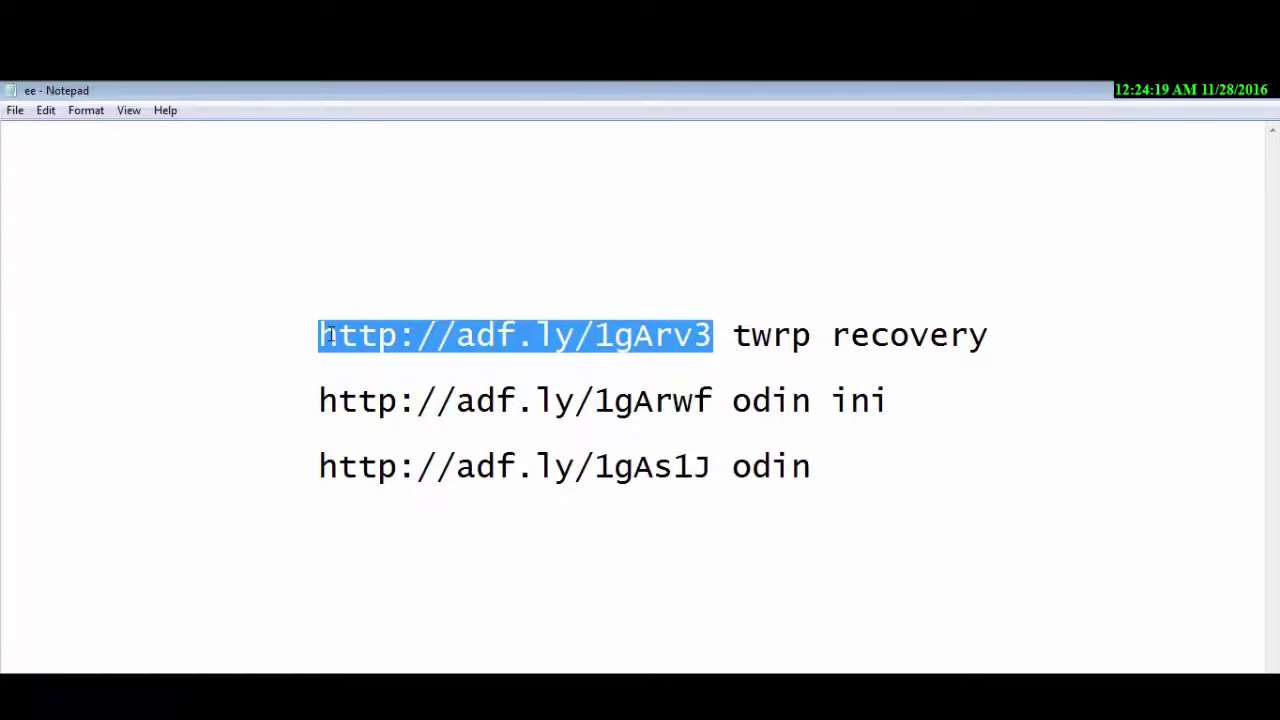
{"action": "right_click", "coordinate": [328, 335]}
{"action": "left_click", "coordinate": [375, 392]}
{"action": "key", "text": "alt+Tab"}
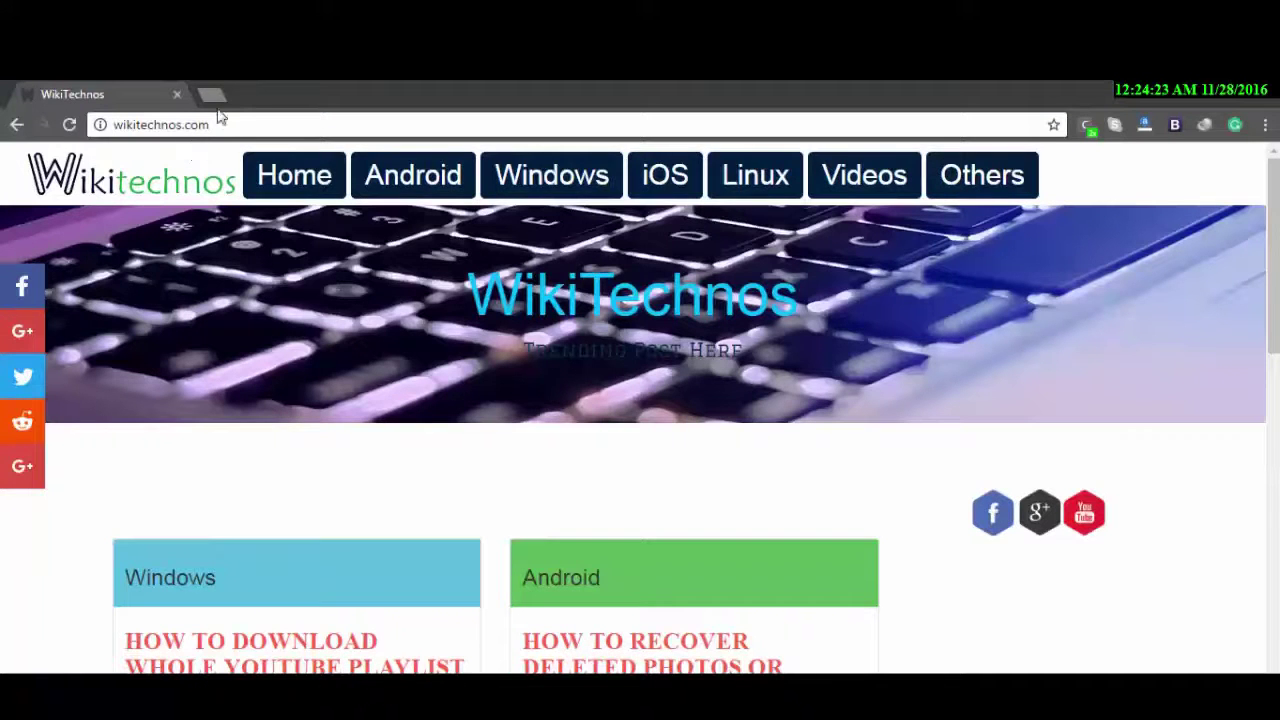
- Open the adf.ly TWRP link in a new tab, skip the ad, and download twrp-2.8.7.0-j7elte.img.tar
{"action": "left_click", "coordinate": [212, 93]}
{"action": "right_click", "coordinate": [209, 128]}
{"action": "left_click", "coordinate": [263, 222]}
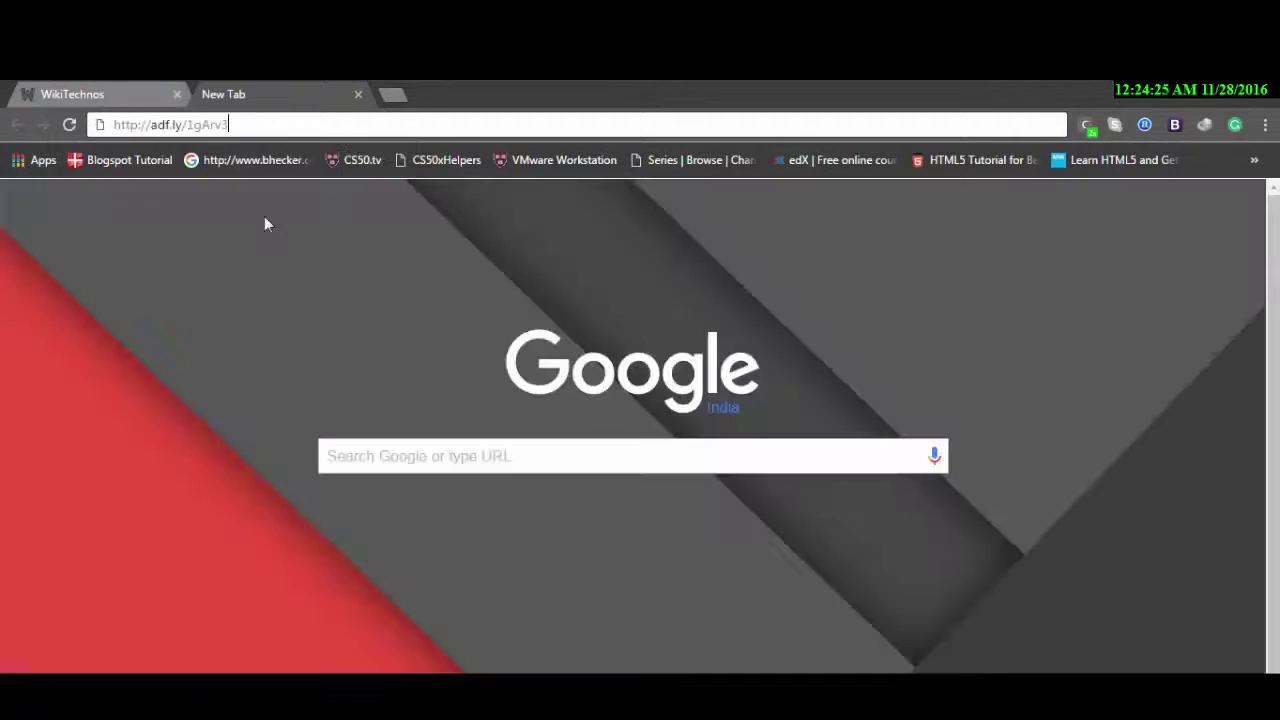
{"action": "left_click", "coordinate": [397, 158]}
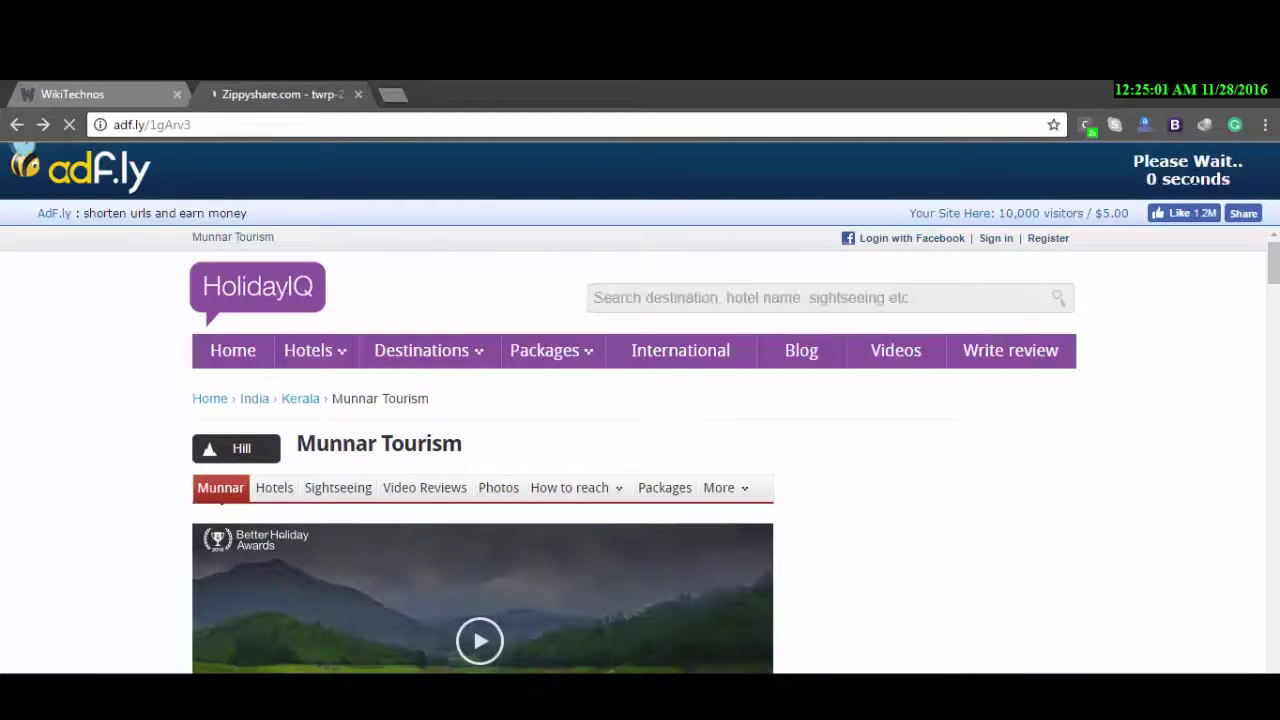
{"action": "left_click", "coordinate": [1205, 177]}
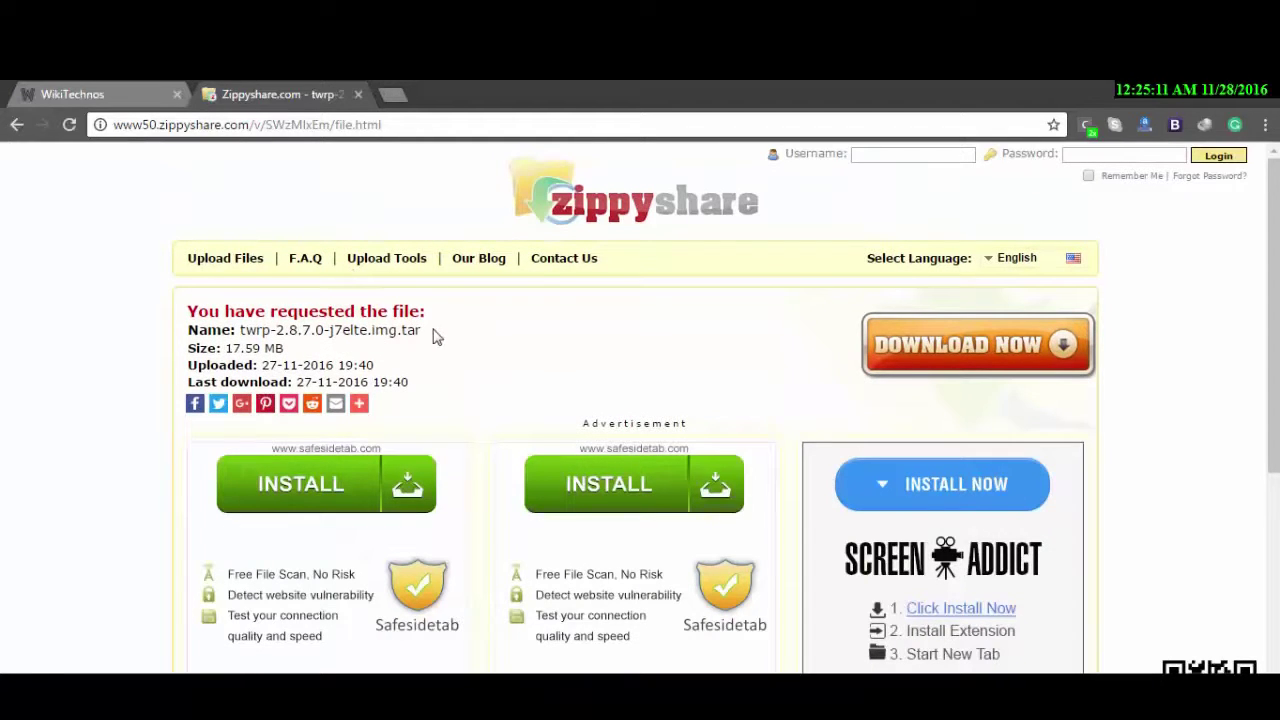
{"action": "left_click", "coordinate": [889, 366]}
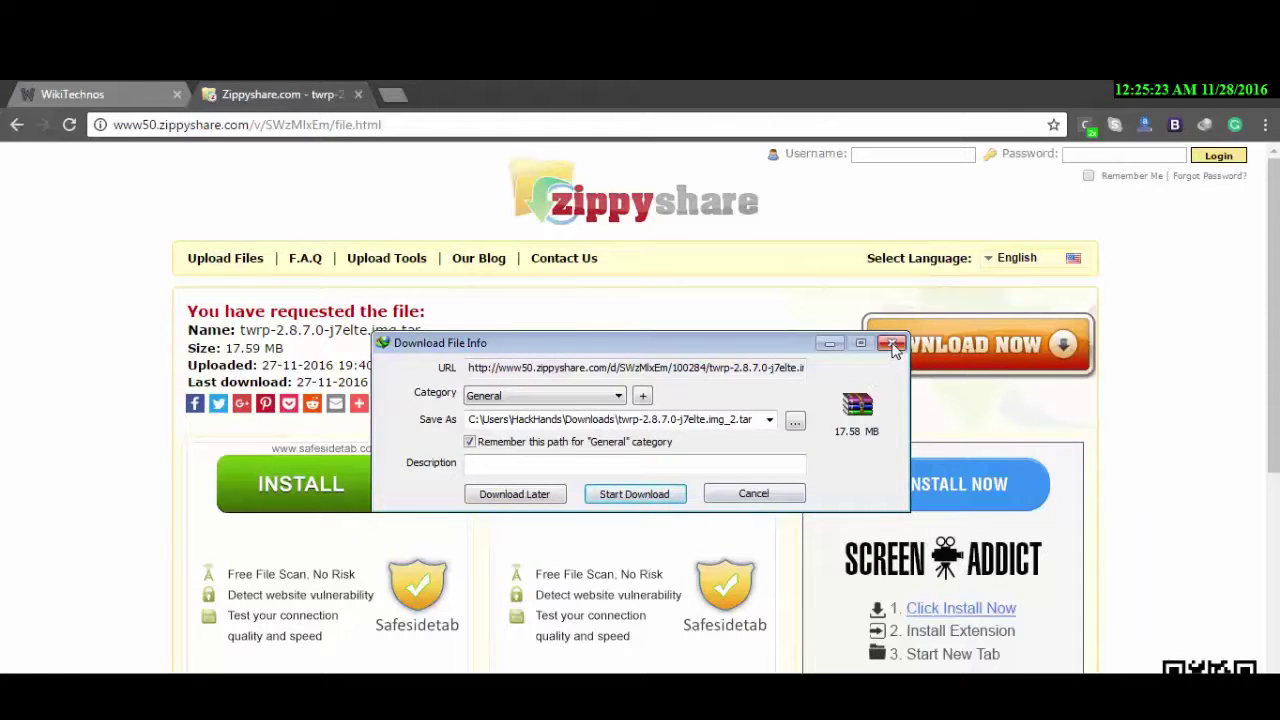
{"action": "left_click", "coordinate": [890, 344]}
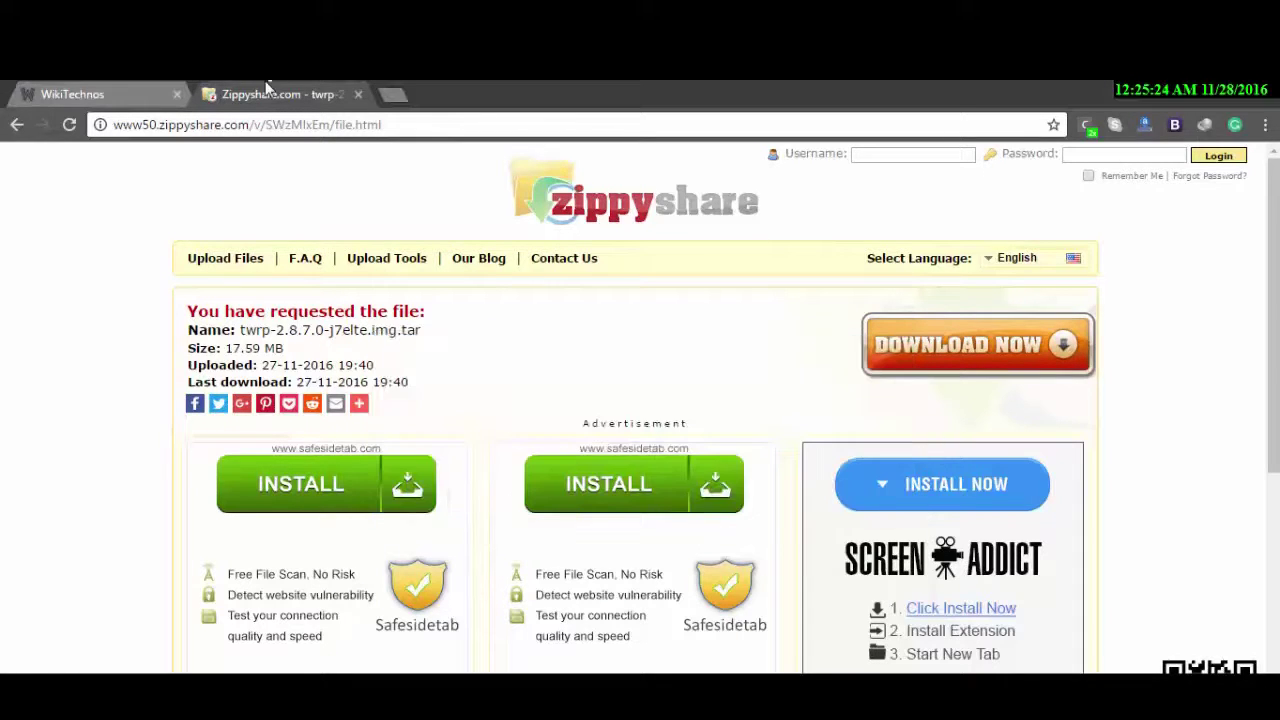
- Close the Zippyshare tab and copy the odin ini link from line two of the notes
{"action": "left_click", "coordinate": [358, 95]}
{"action": "key", "text": "alt+Tab"}
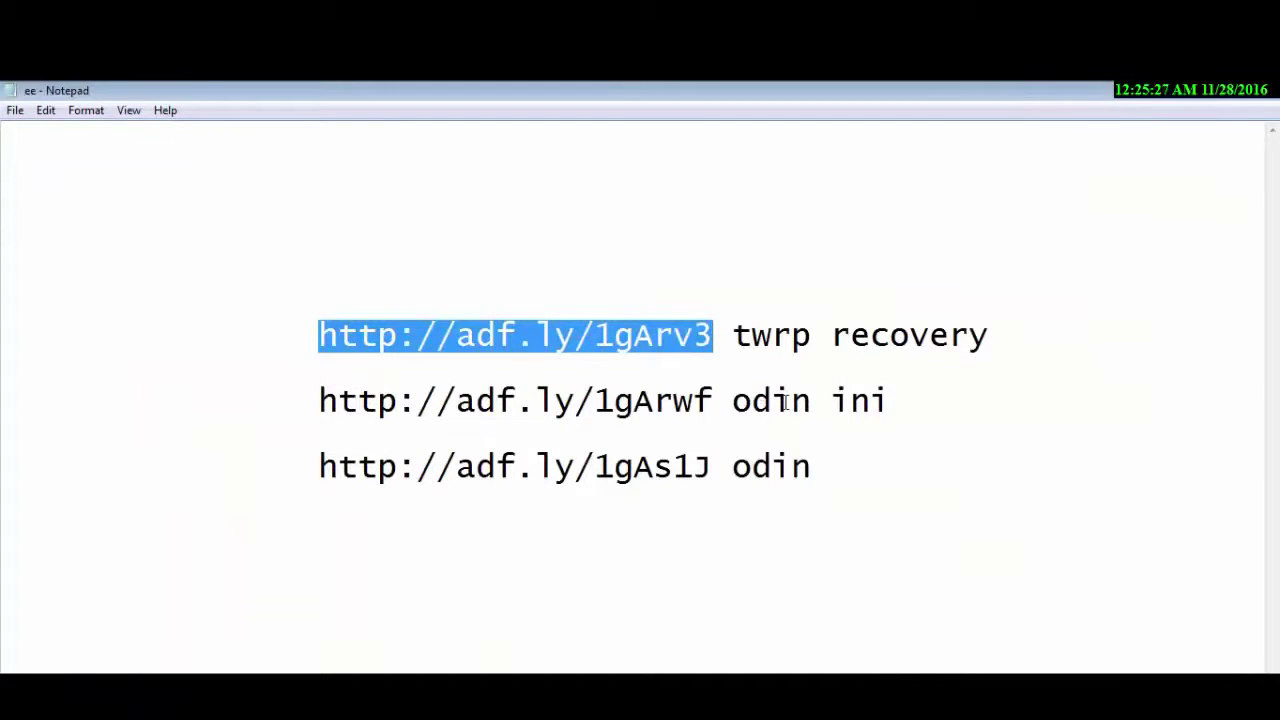
{"action": "left_click_drag", "start_coordinate": [710, 395], "coordinate": [325, 397]}
{"action": "right_click", "coordinate": [366, 392]}
{"action": "left_click", "coordinate": [400, 451]}
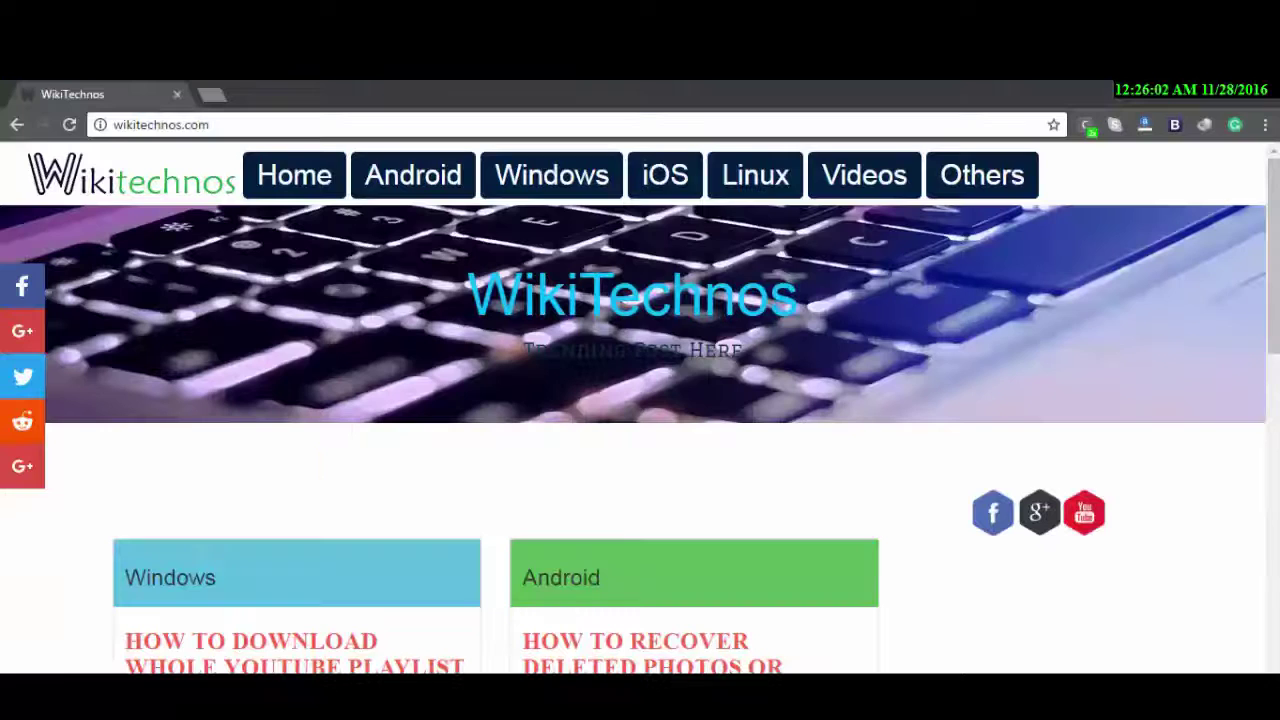
{"action": "key", "text": "alt+Tab"}
- Copy just the Odin download URL from the third line of the notes, then return to Chrome
{"action": "left_click_drag", "start_coordinate": [830, 483], "coordinate": [283, 515]}
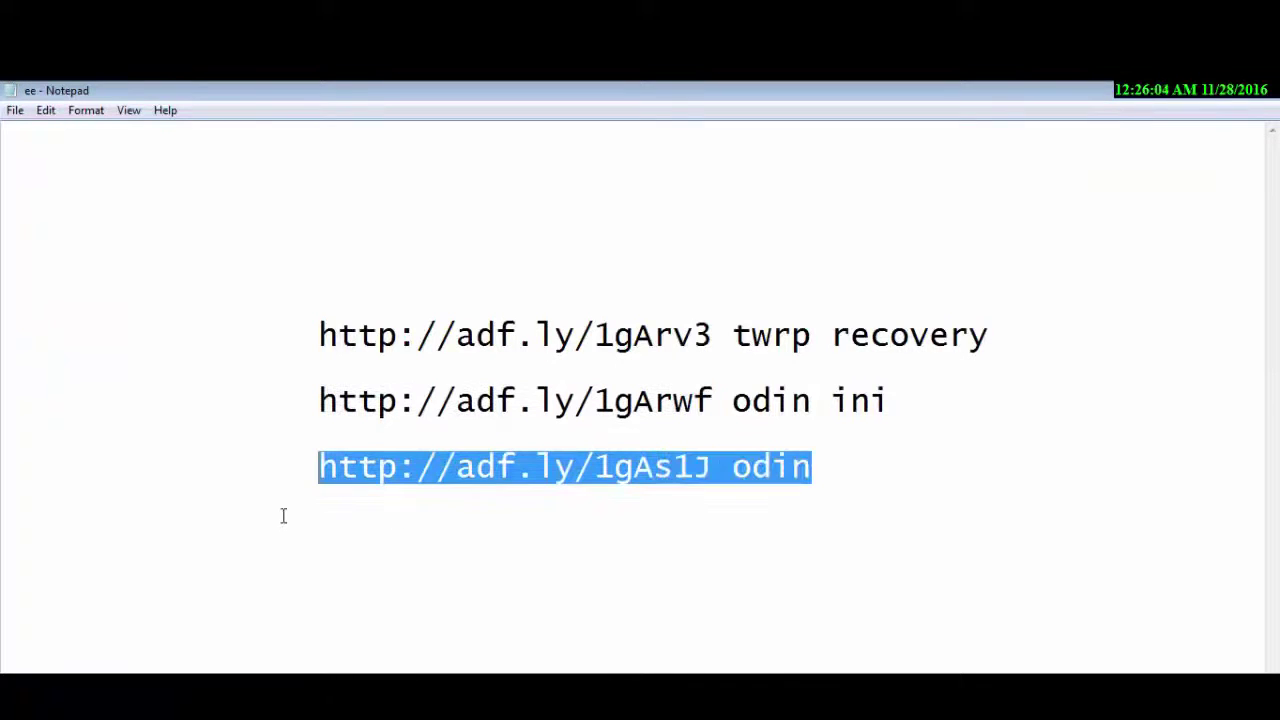
{"action": "left_click_drag", "start_coordinate": [710, 468], "coordinate": [311, 473]}
{"action": "right_click", "coordinate": [333, 469]}
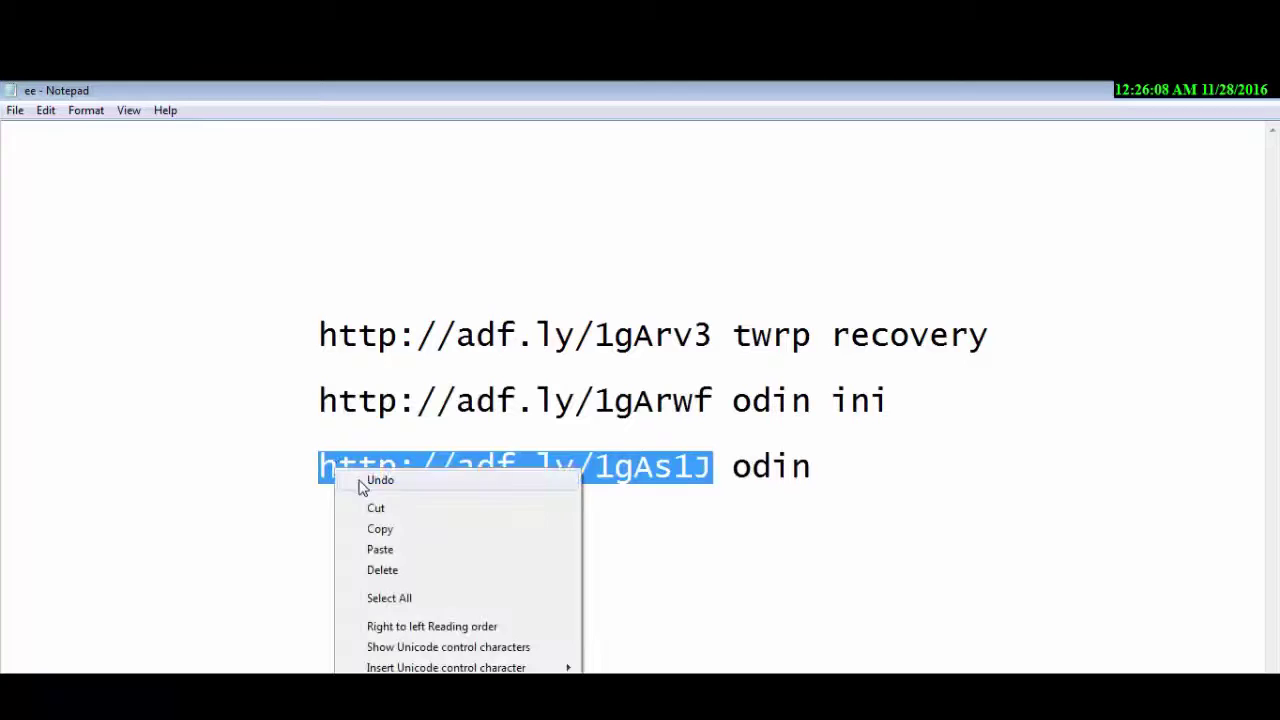
{"action": "left_click", "coordinate": [367, 531]}
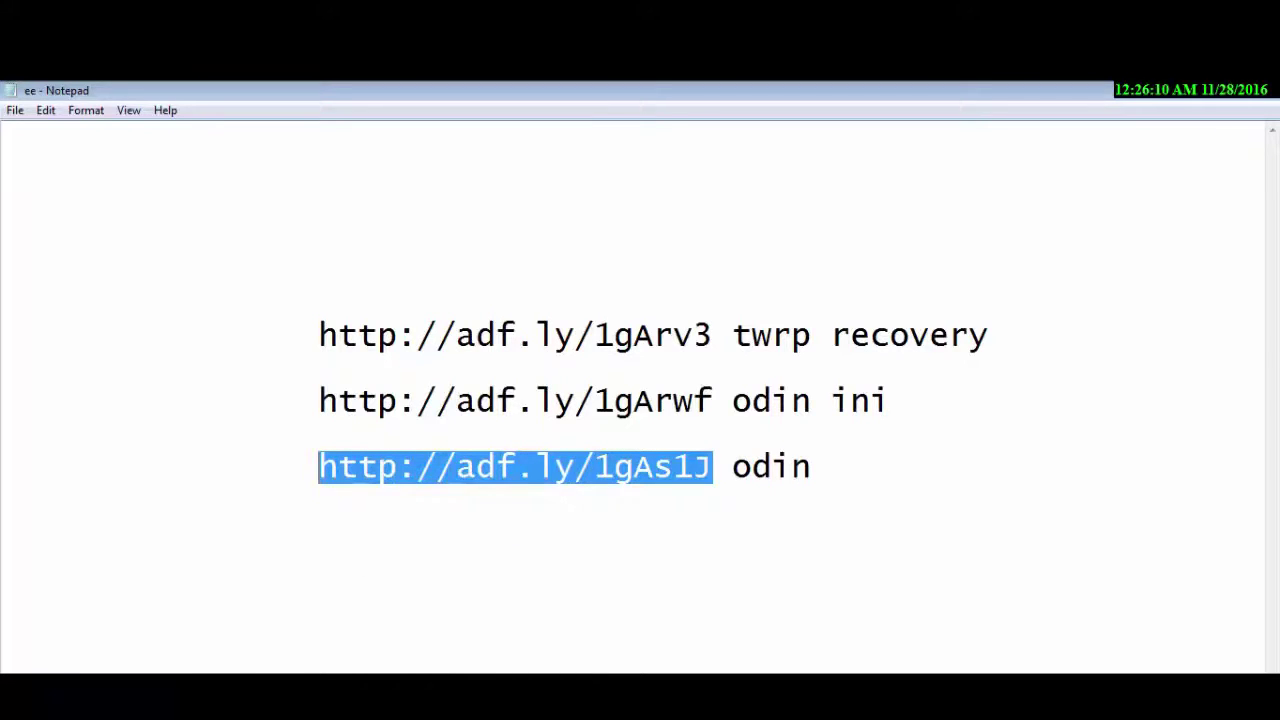
{"action": "key", "text": "alt+Tab"}
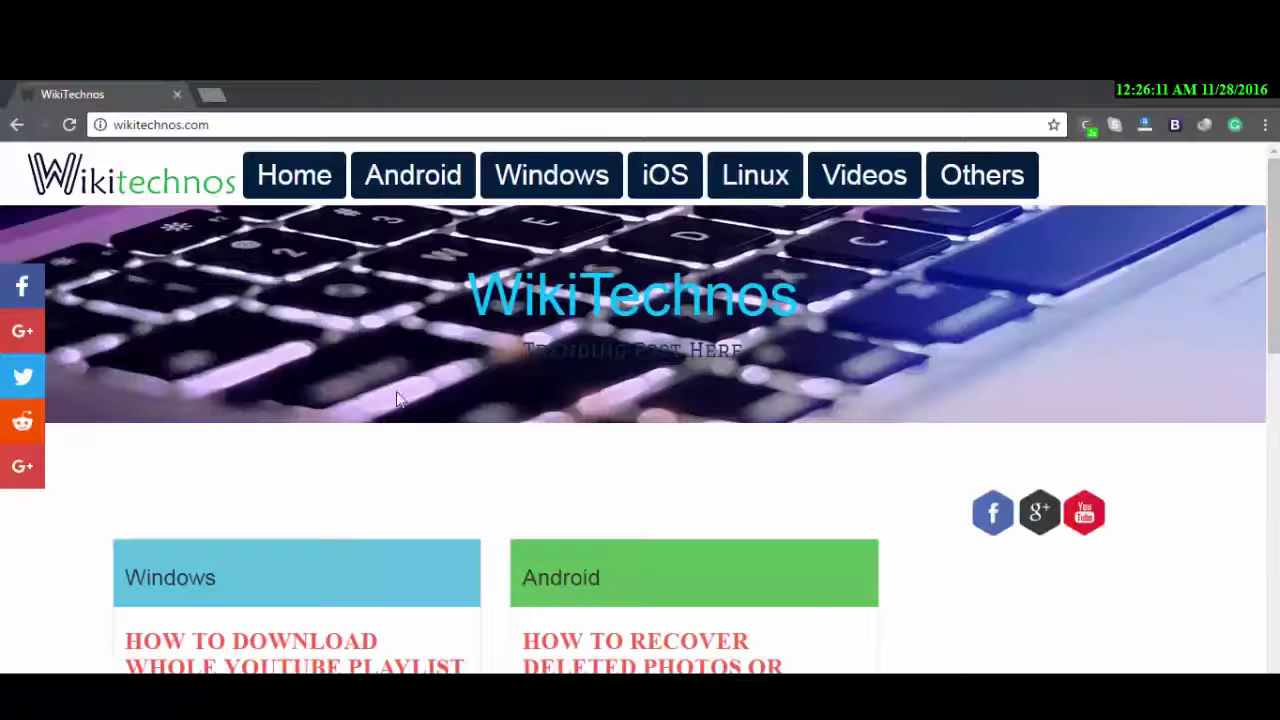
- Paste and load the Odin download link in a new Chrome tab
{"action": "left_click", "coordinate": [211, 94]}
{"action": "right_click", "coordinate": [220, 124]}
{"action": "left_click", "coordinate": [284, 234]}
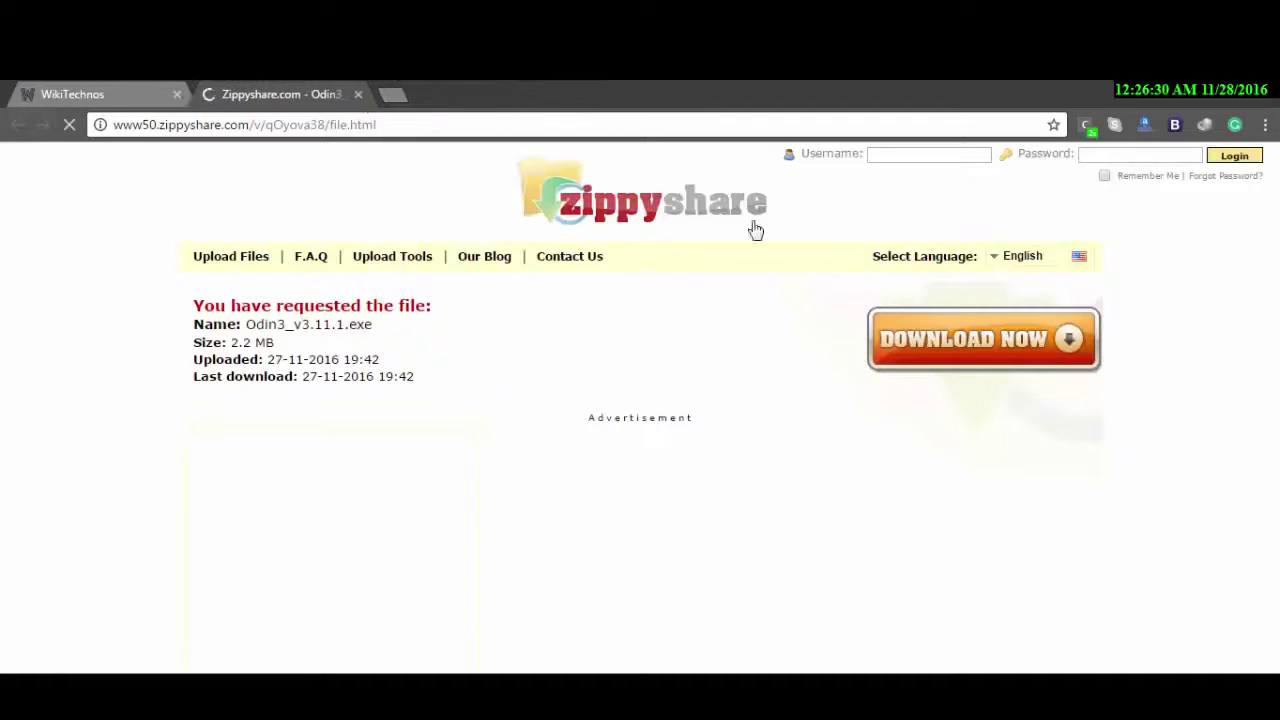
- Download Odin3_v3.11.1.exe, then launch Odin3_v3.11.1 from the ROOTJ72016 folder
{"action": "left_click", "coordinate": [866, 346]}
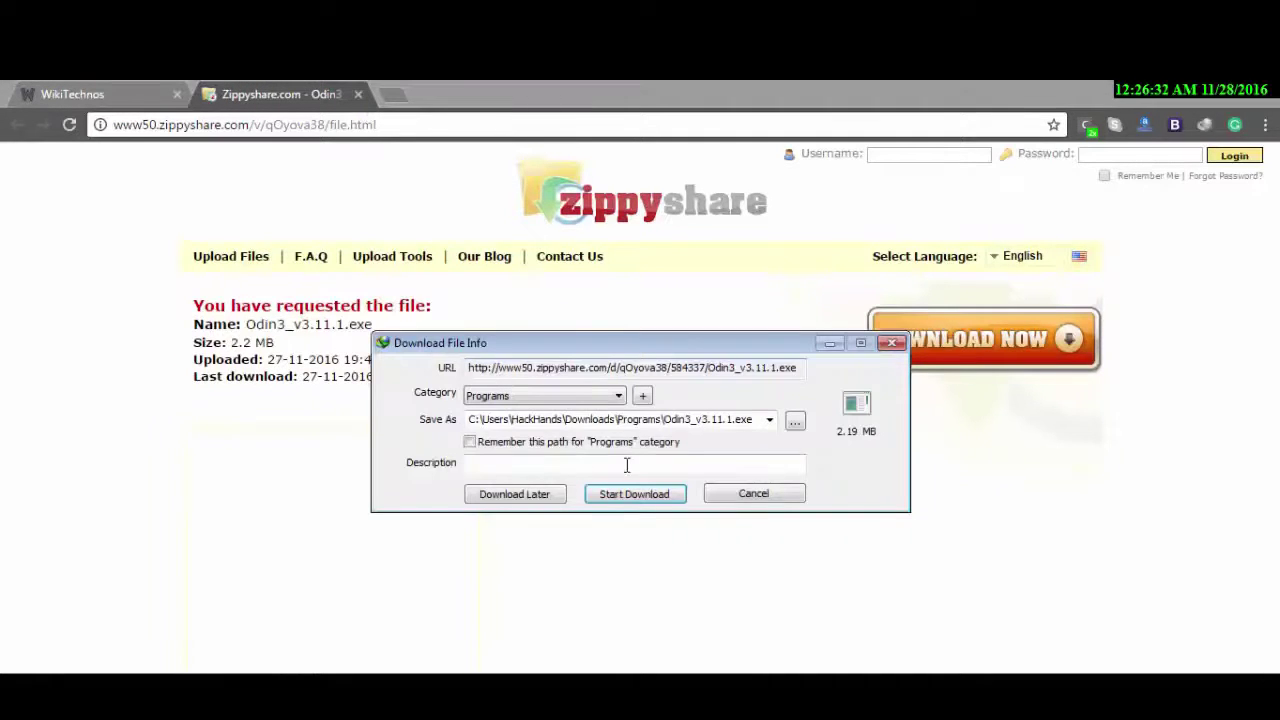
{"action": "left_click", "coordinate": [646, 503]}
{"action": "left_click", "coordinate": [716, 443]}
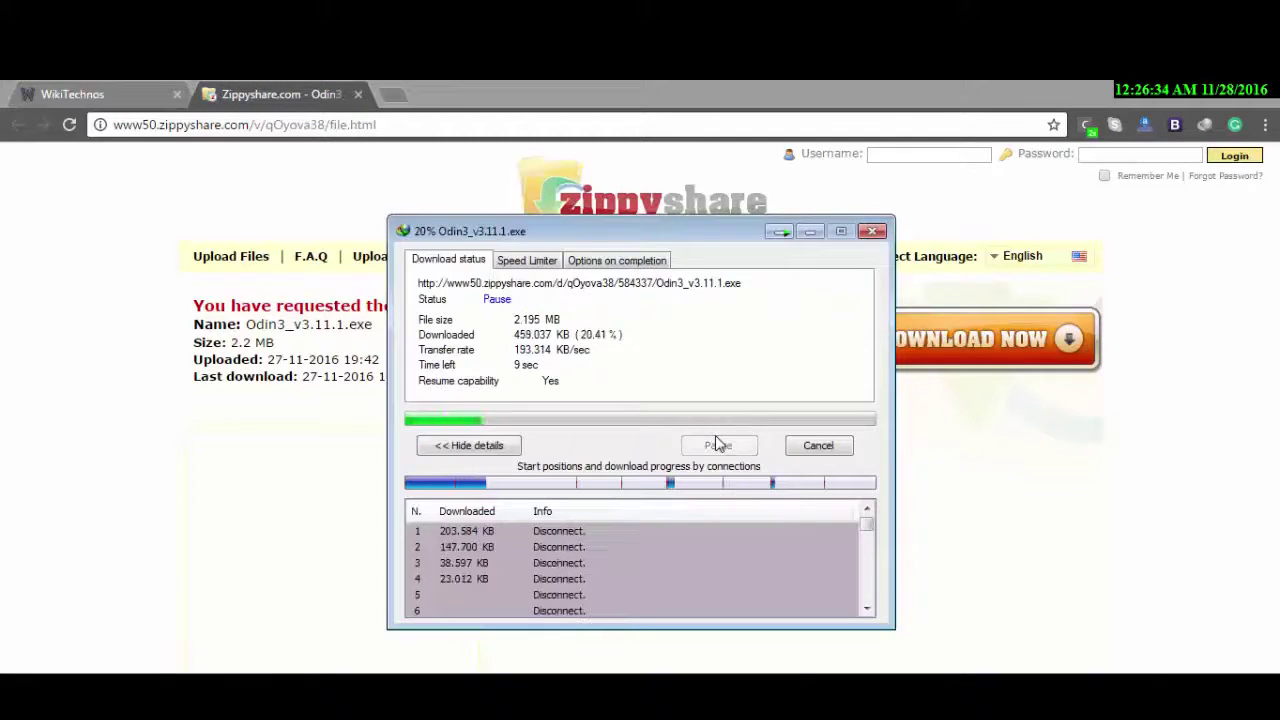
{"action": "left_click", "coordinate": [780, 233]}
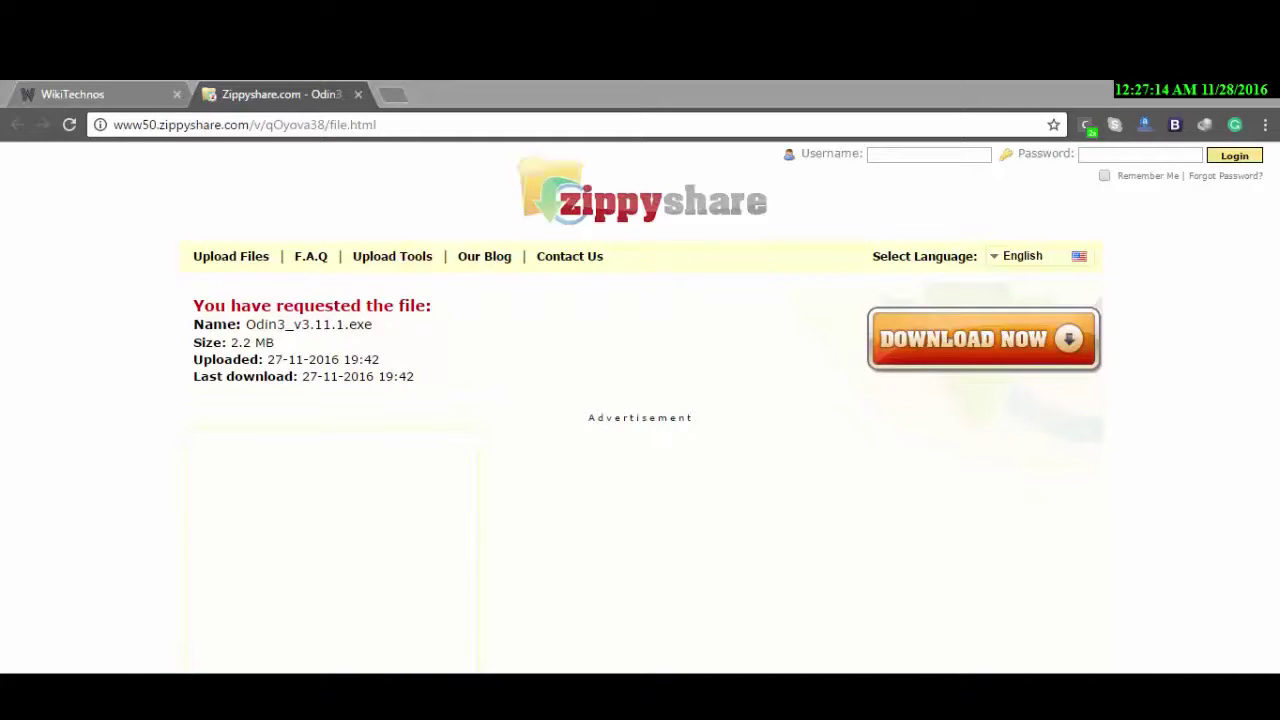
{"action": "key", "text": "alt+Tab"}
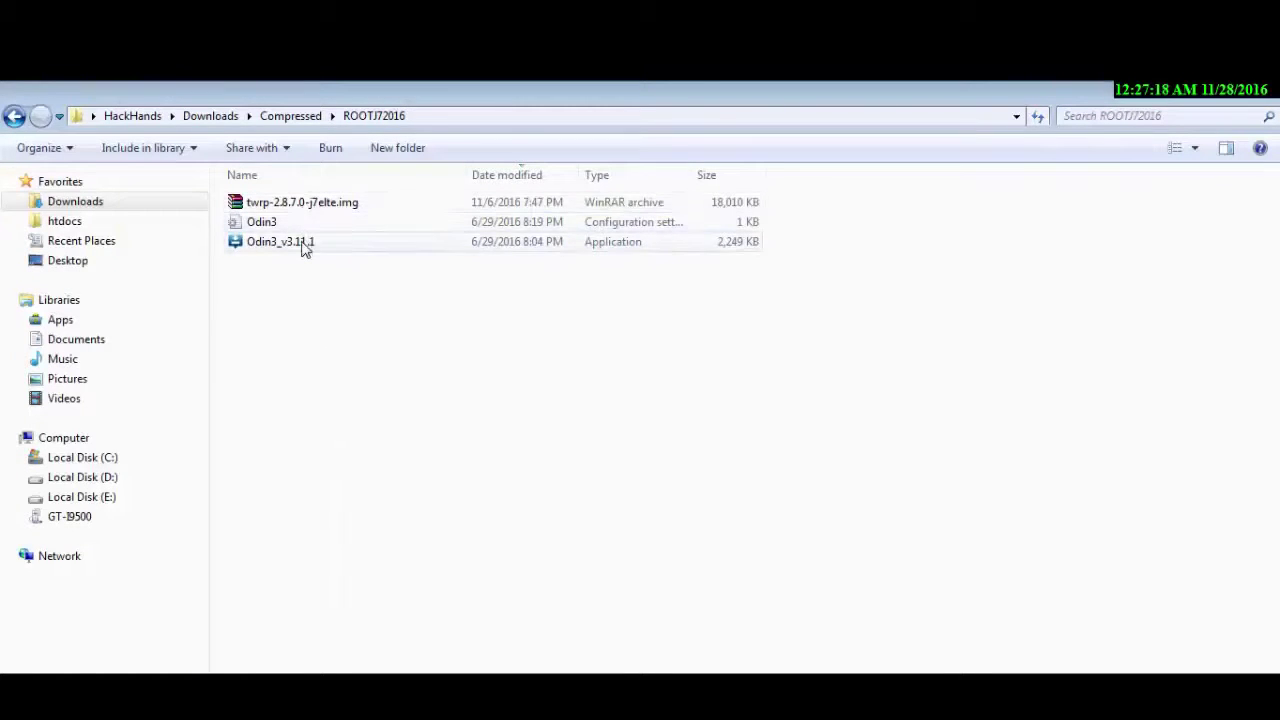
{"action": "double_click", "coordinate": [305, 247]}
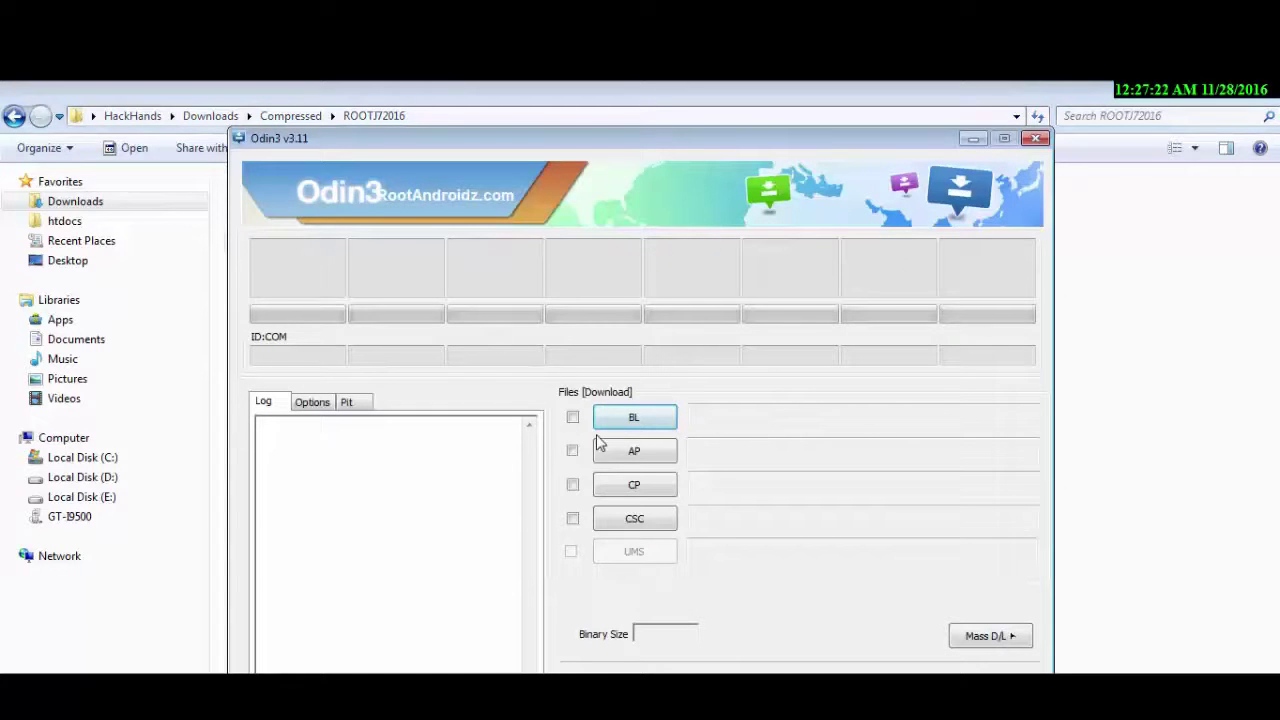
- Load twrp-2.8.7.0-j7elte.img into Odin's AP slot for flashing
{"action": "left_click", "coordinate": [611, 452]}
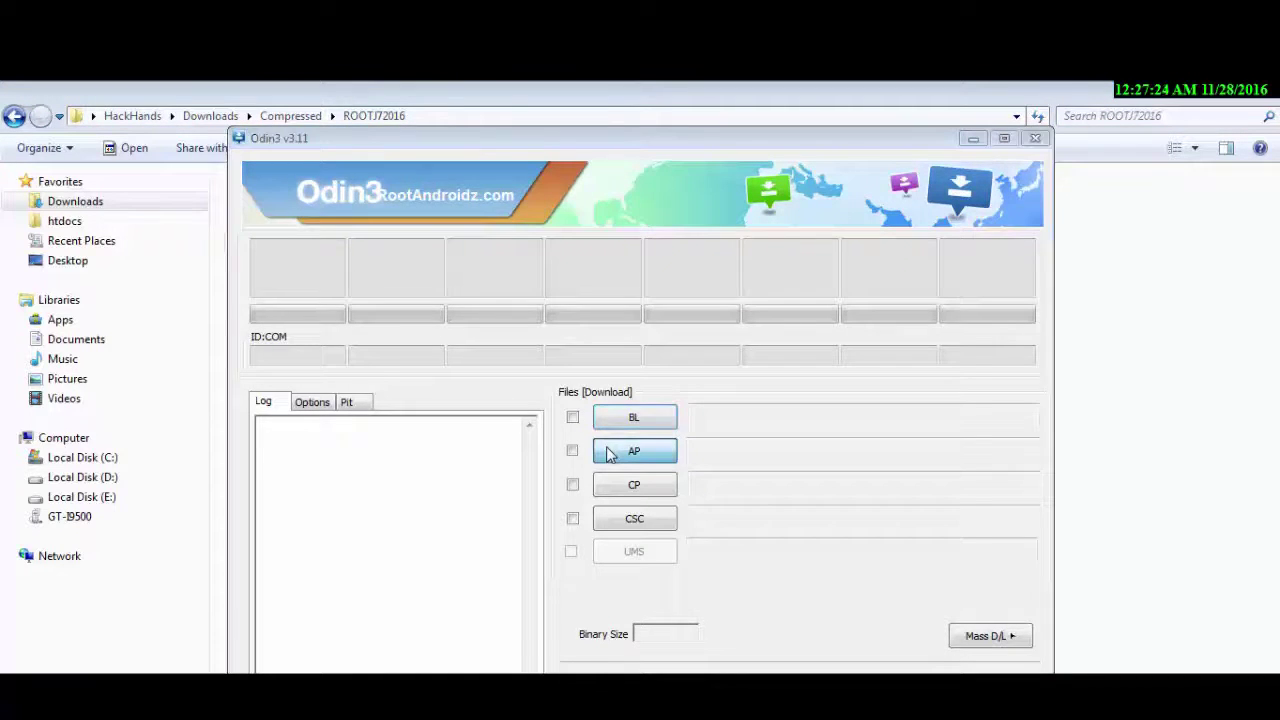
{"action": "left_click", "coordinate": [581, 320]}
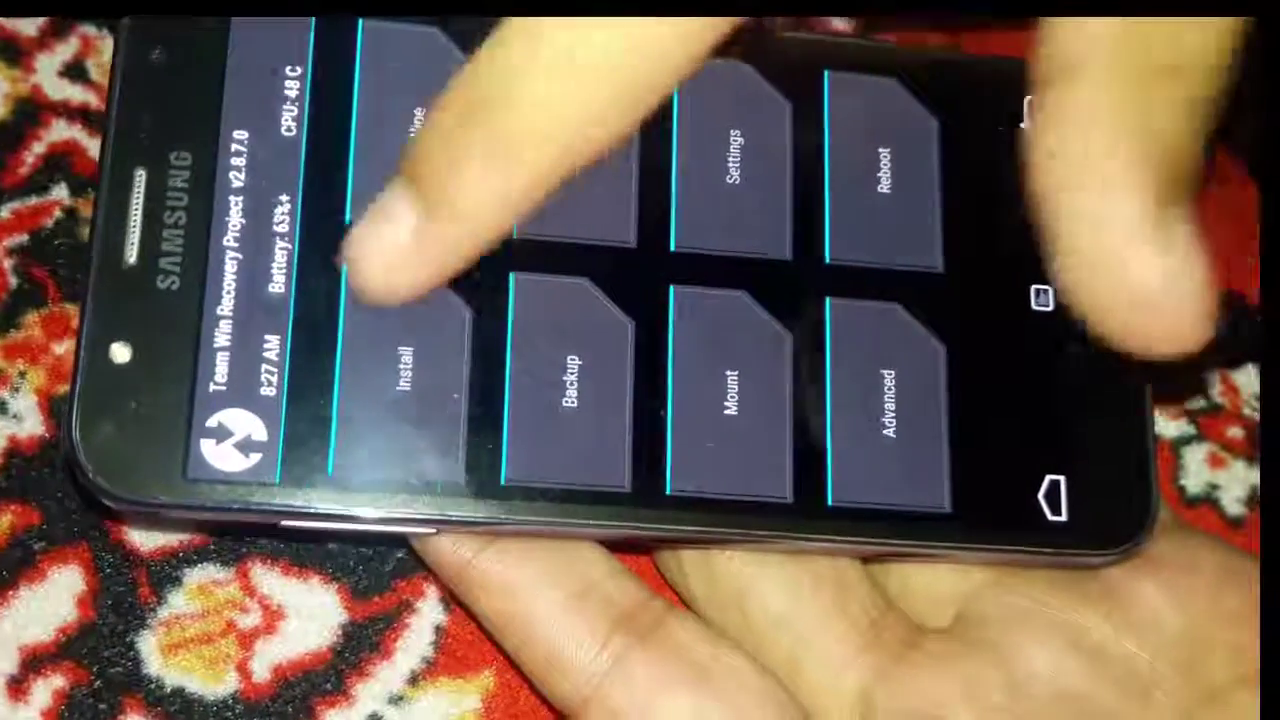
- Look through TWRP's Install and Wipe screens, then open Backup with Boot, Data and System ticked
{"action": "left_click", "coordinate": [395, 410]}
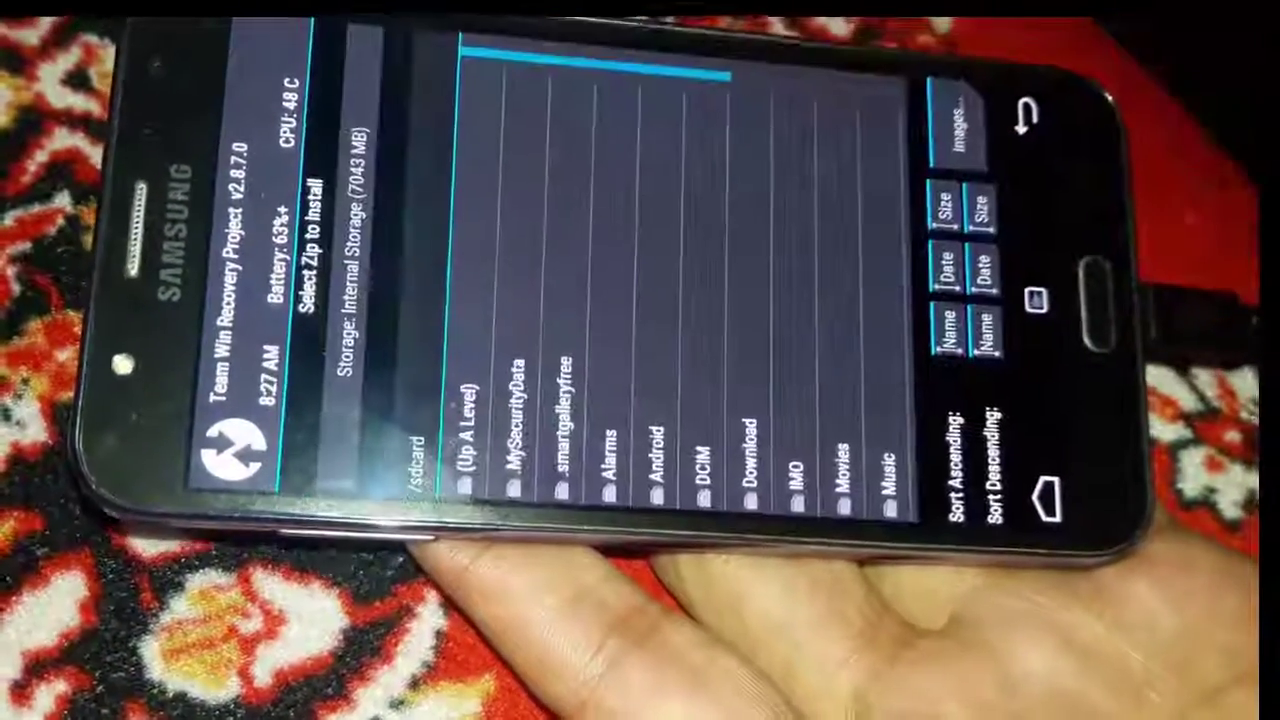
{"action": "left_click", "coordinate": [1025, 117]}
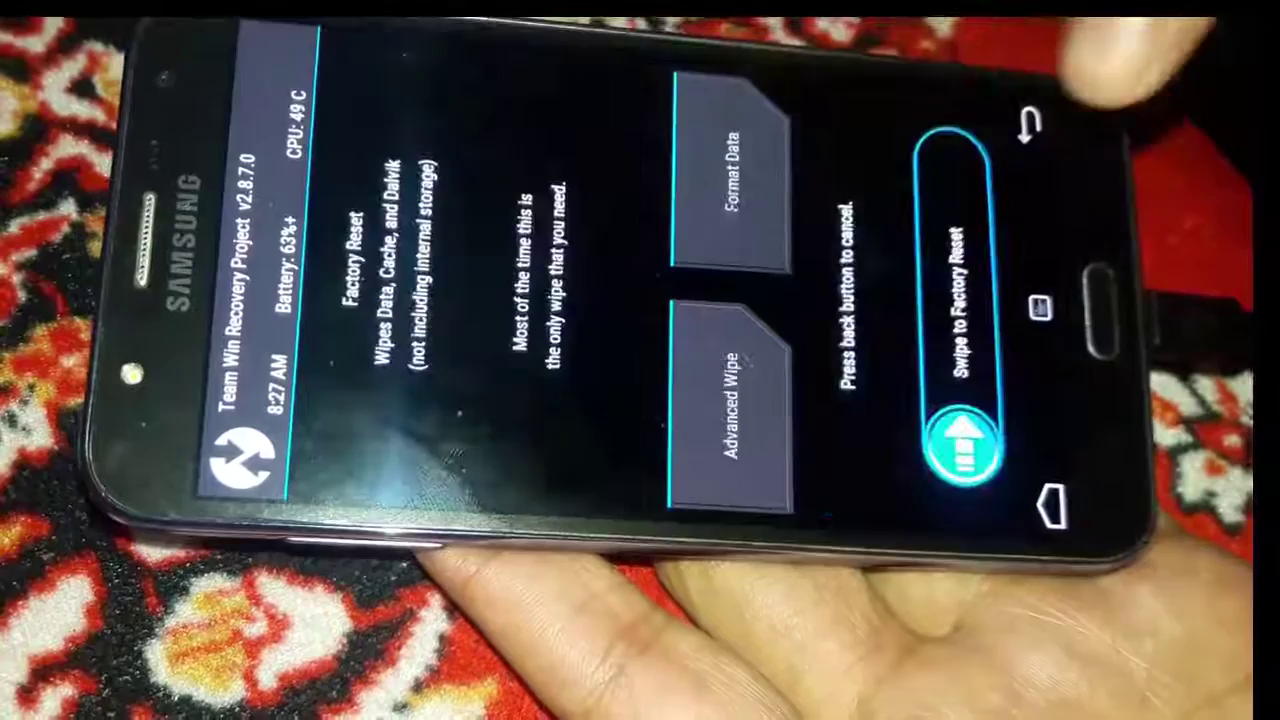
{"action": "left_click", "coordinate": [1022, 122]}
{"action": "left_click", "coordinate": [585, 400]}
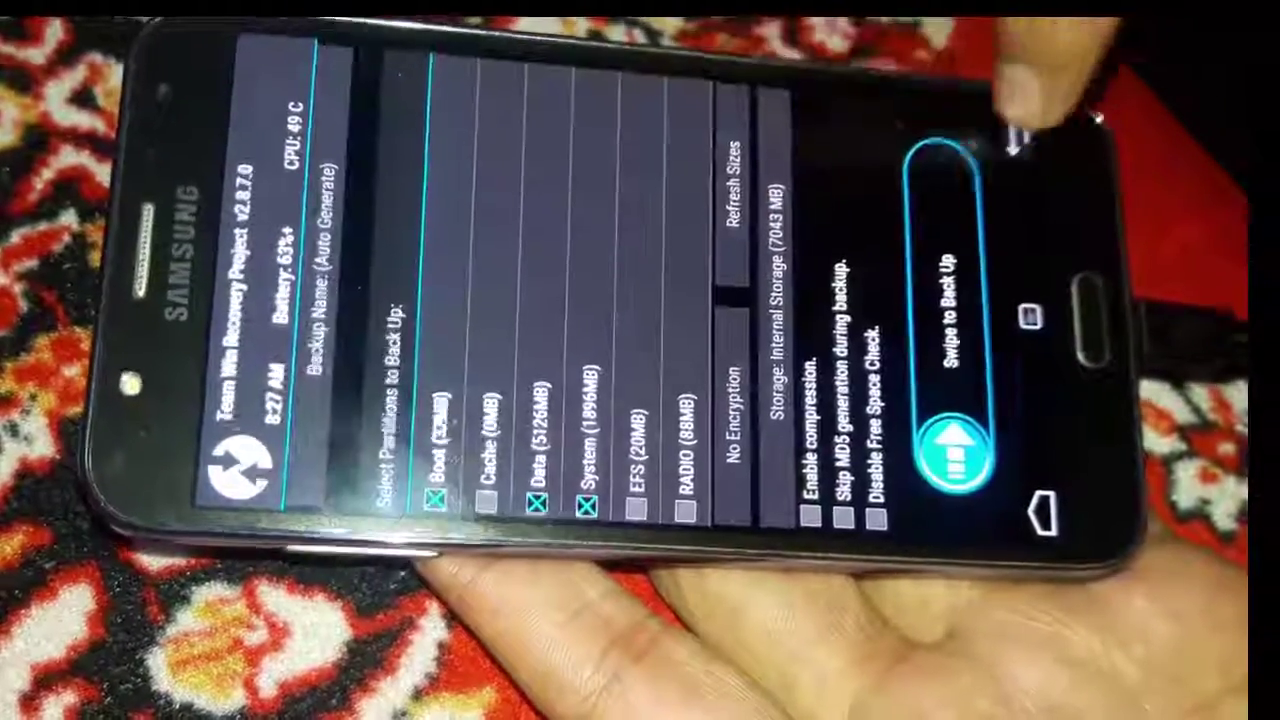